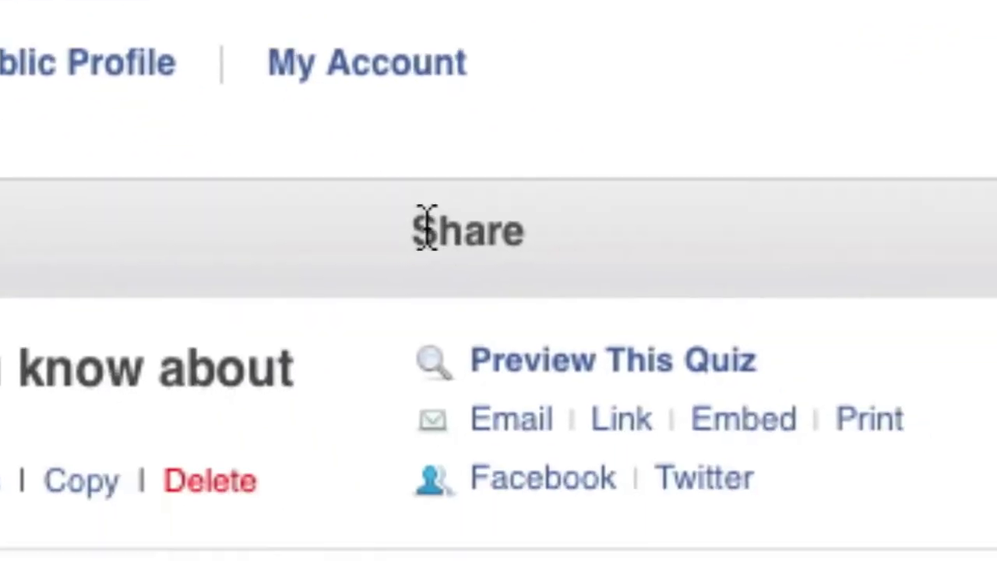
# Preview the quiz as a taker and begin entering the taker's name.
pyautogui.moveTo(418, 229); pyautogui.dragTo(423, 120)
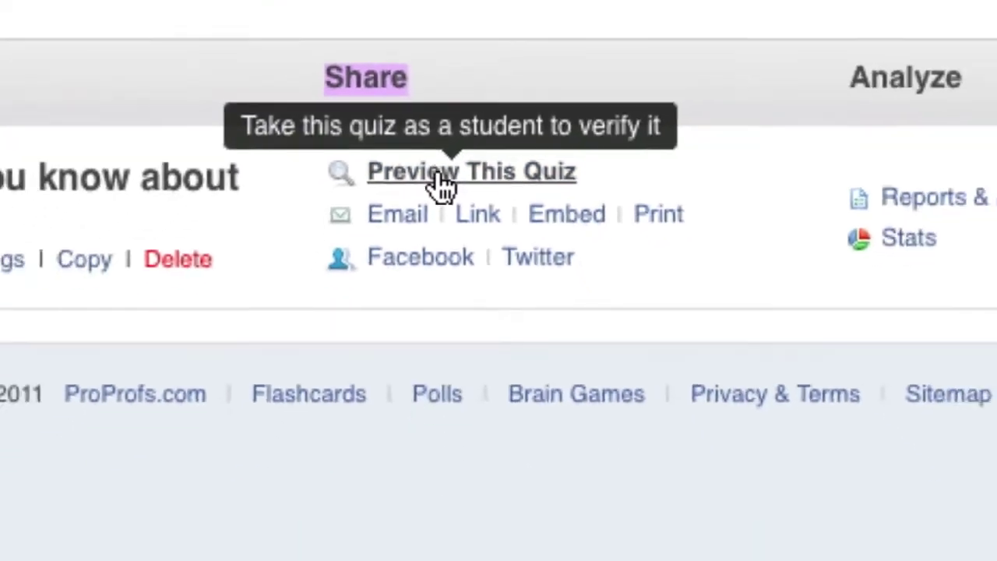
pyautogui.click(437, 256)
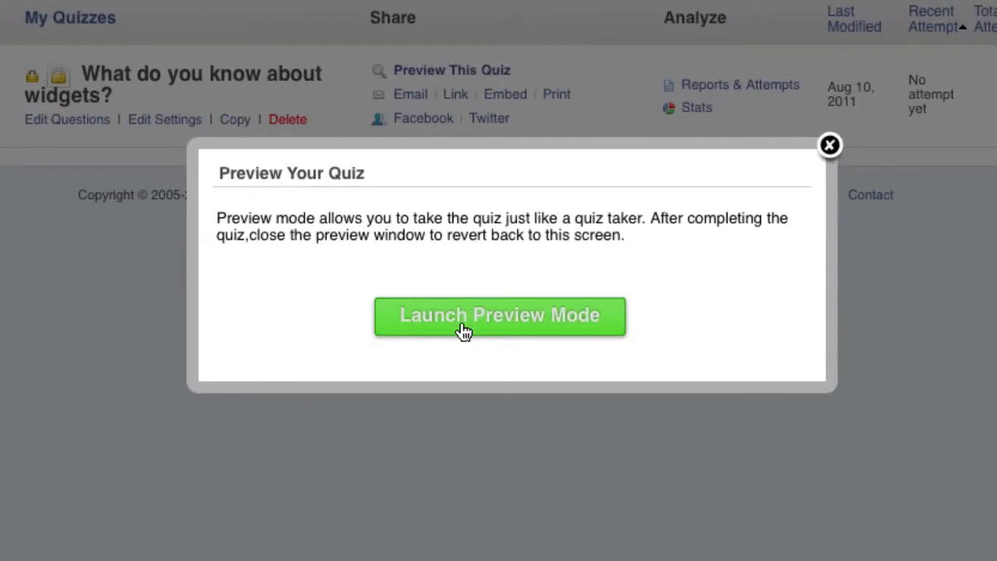
pyautogui.click(460, 330)
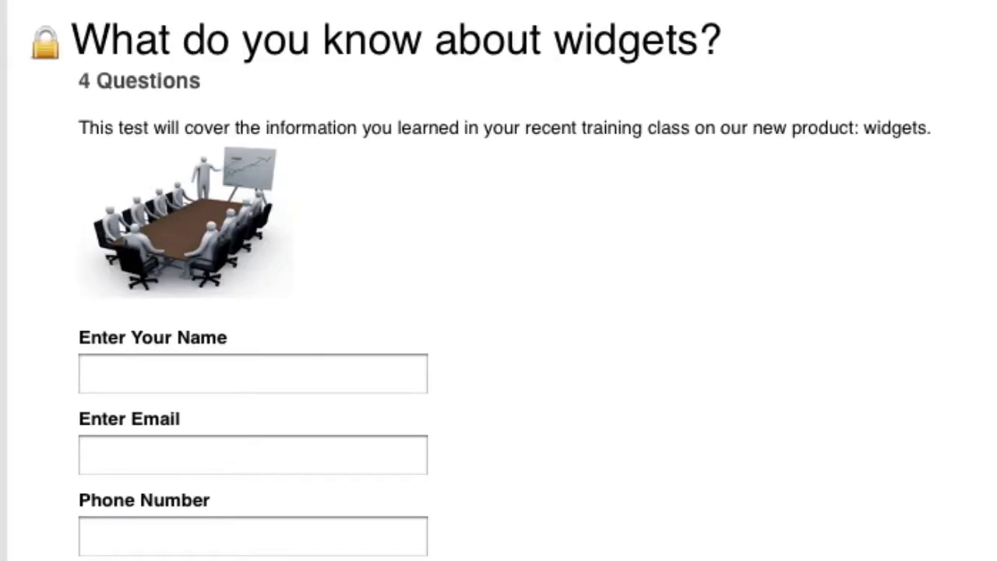
pyautogui.click(375, 374)
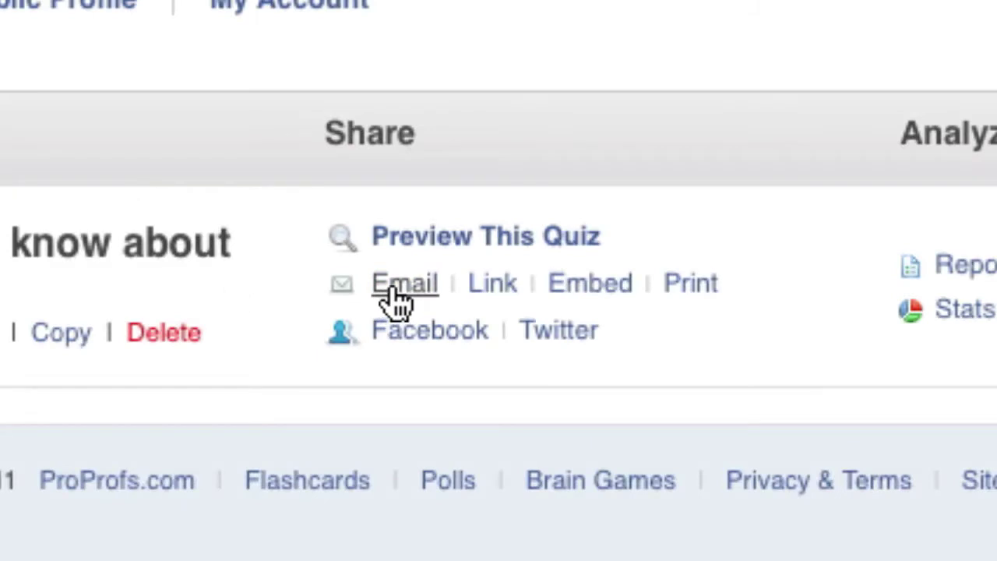
# Copy all of the sample invitation email text.
pyautogui.click(394, 296)
pyautogui.press('super+a')
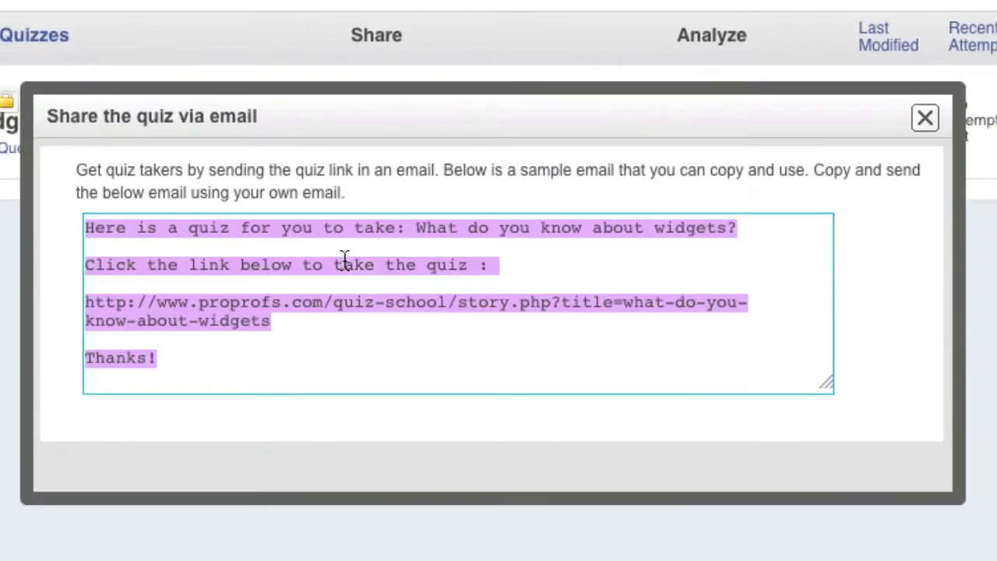
pyautogui.rightClick(345, 260)
pyautogui.click(411, 341)
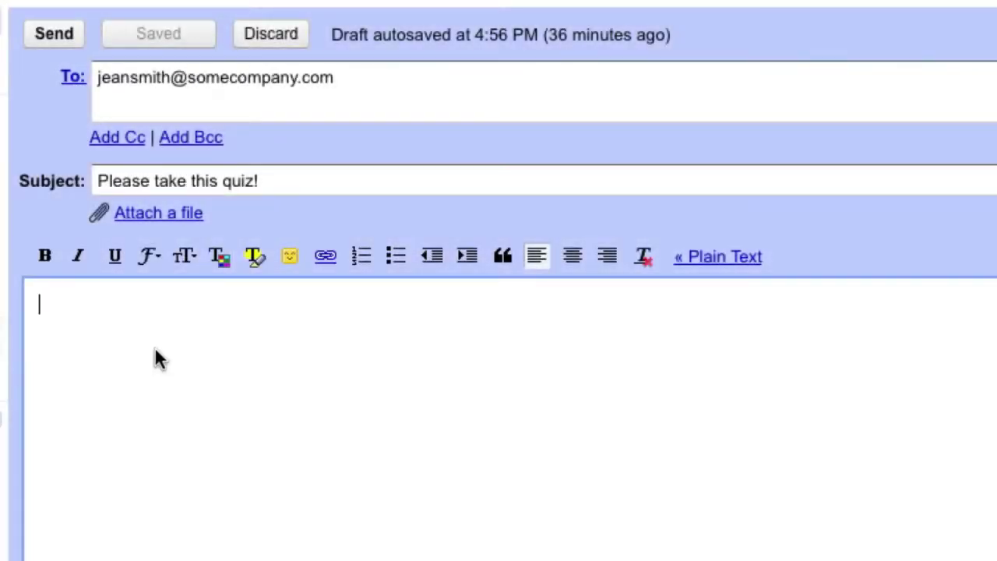
# Paste the copied quiz invitation into the Gmail draft's message body.
pyautogui.rightClick(155, 349)
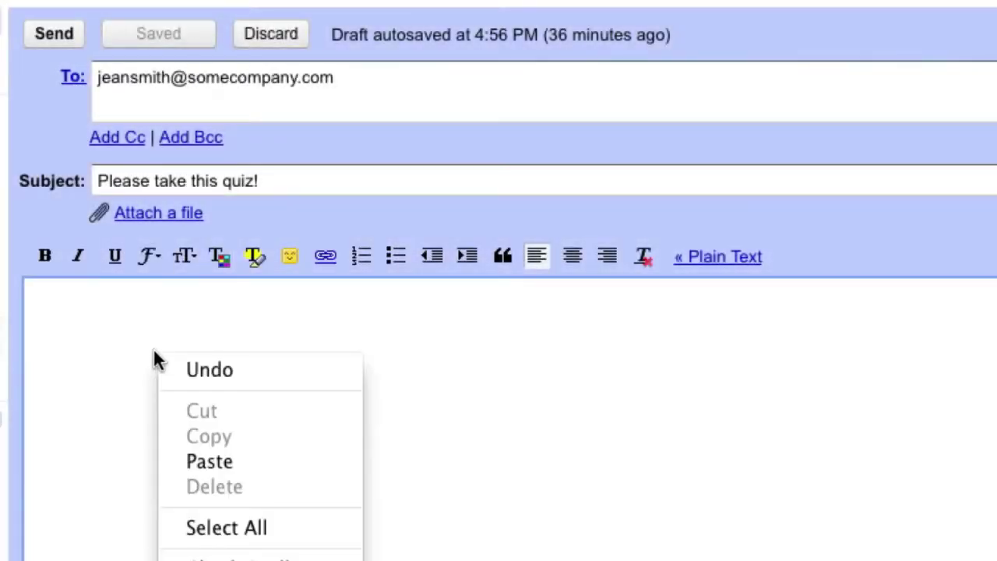
pyautogui.click(221, 459)
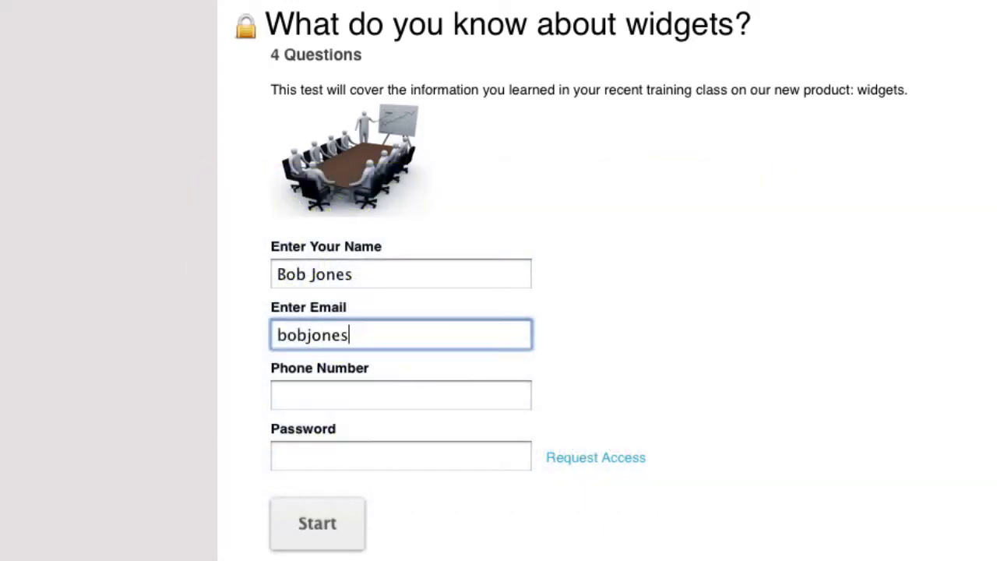
# Enter the taker's email in the preview form and move to the password field.
pyautogui.press('Tab')
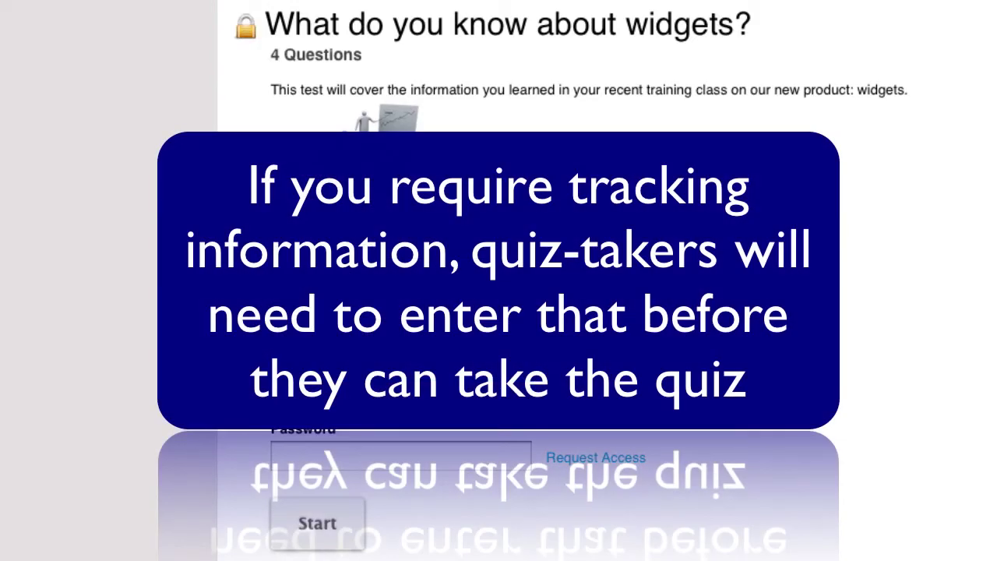
pyautogui.click(400, 457)
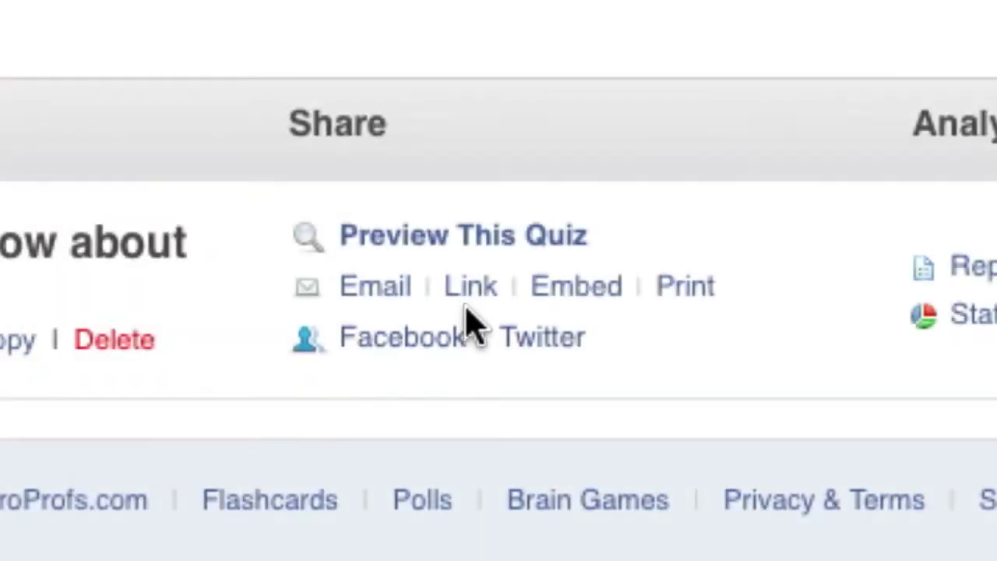
# Copy the quiz's shareable link from the Link dialog.
pyautogui.click(476, 296)
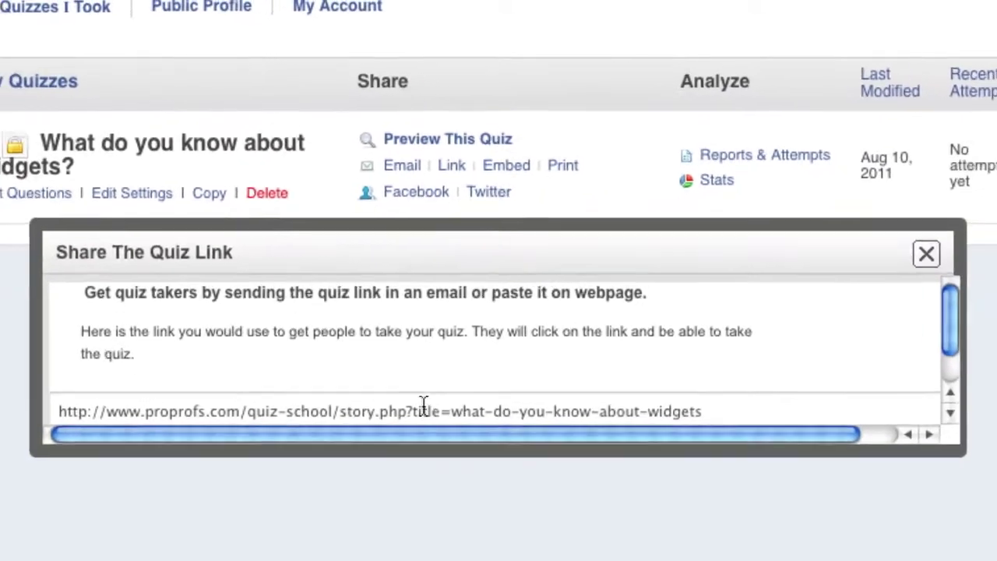
pyautogui.click(422, 405)
pyautogui.rightClick(423, 406)
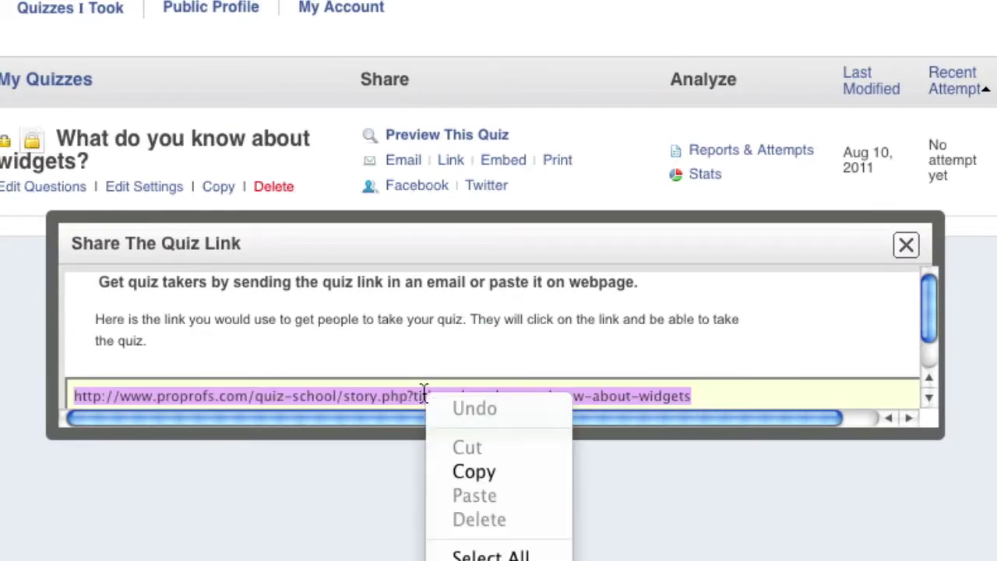
pyautogui.click(482, 465)
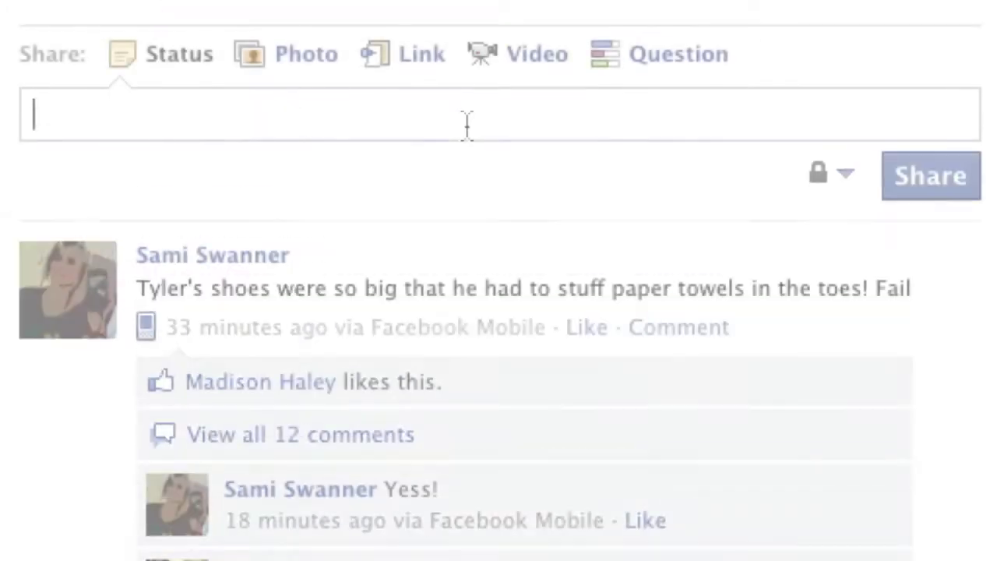
# Paste the quiz link into the Facebook status box.
pyautogui.rightClick(467, 125)
pyautogui.click(565, 284)
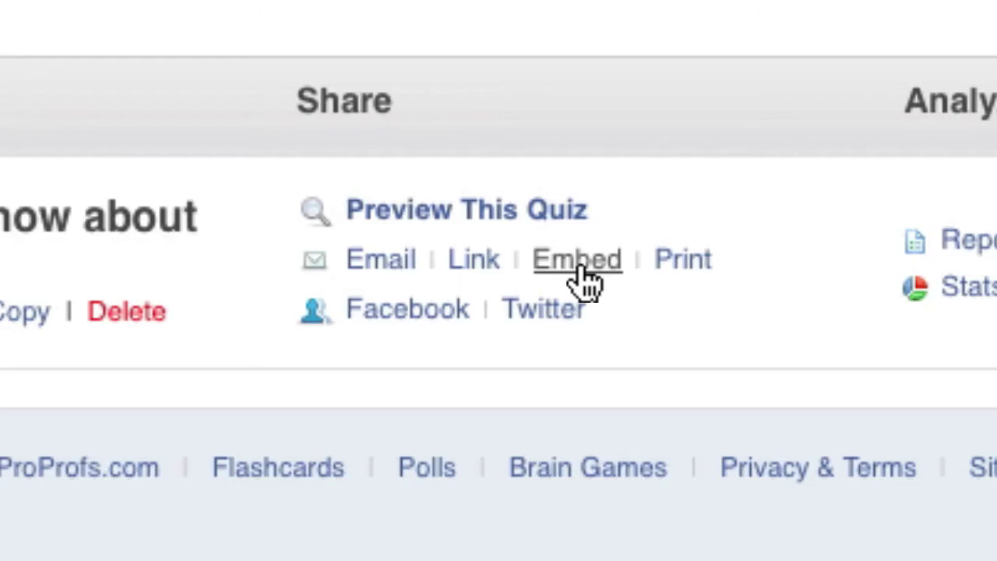
# Customize the embed widget with Verdana font and Large size.
pyautogui.click(577, 268)
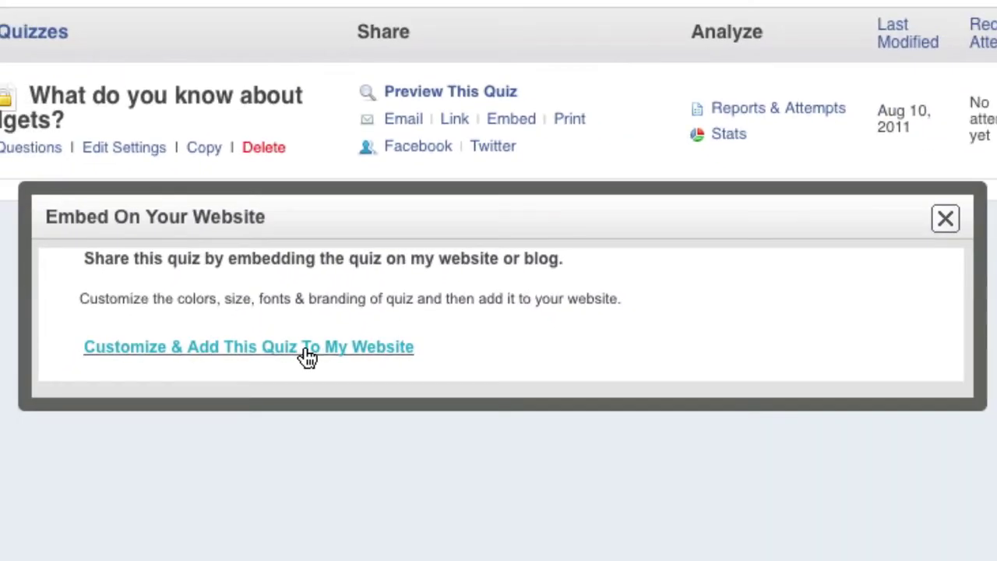
pyautogui.click(307, 354)
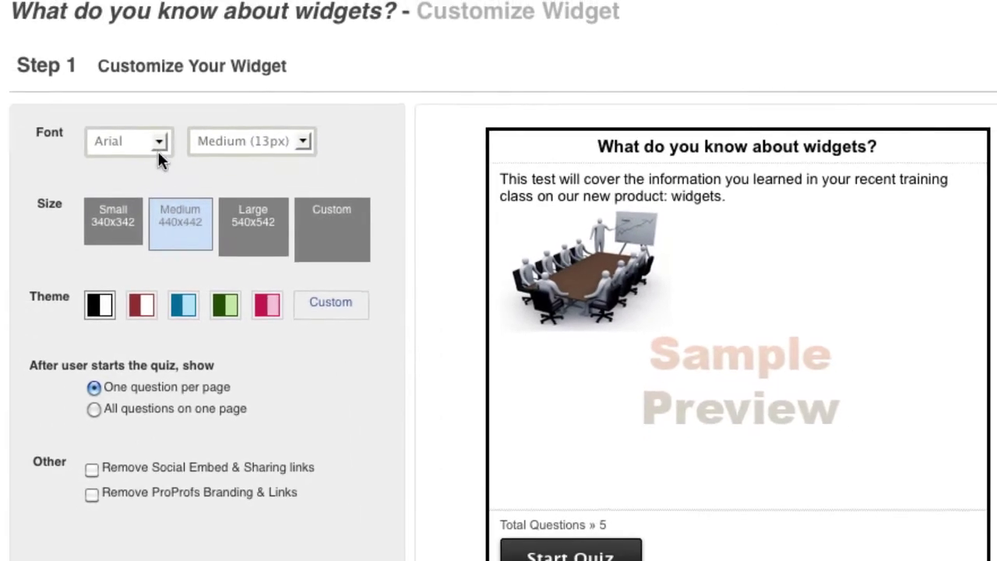
pyautogui.click(158, 148)
pyautogui.click(144, 197)
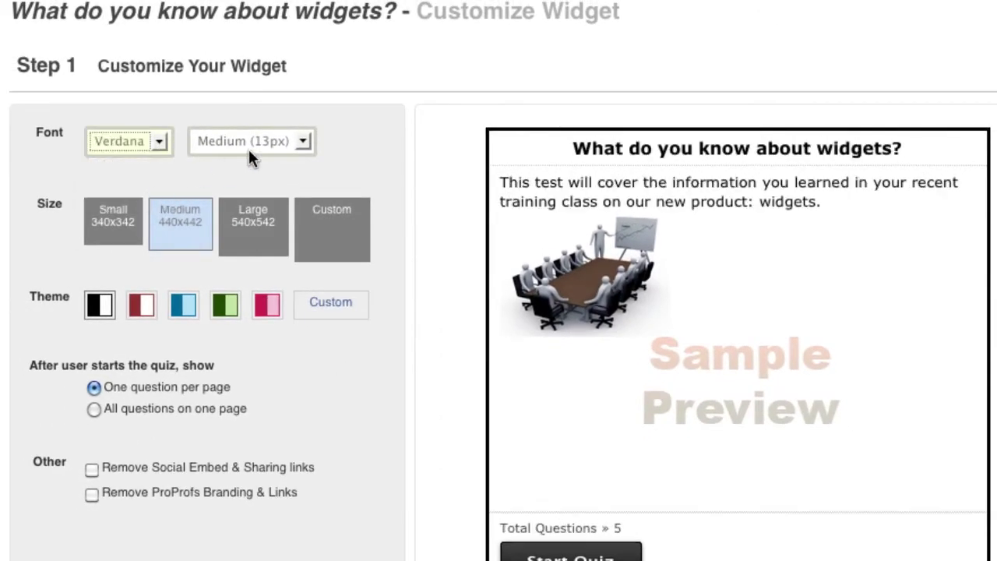
pyautogui.click(302, 143)
pyautogui.click(294, 181)
pyautogui.click(261, 240)
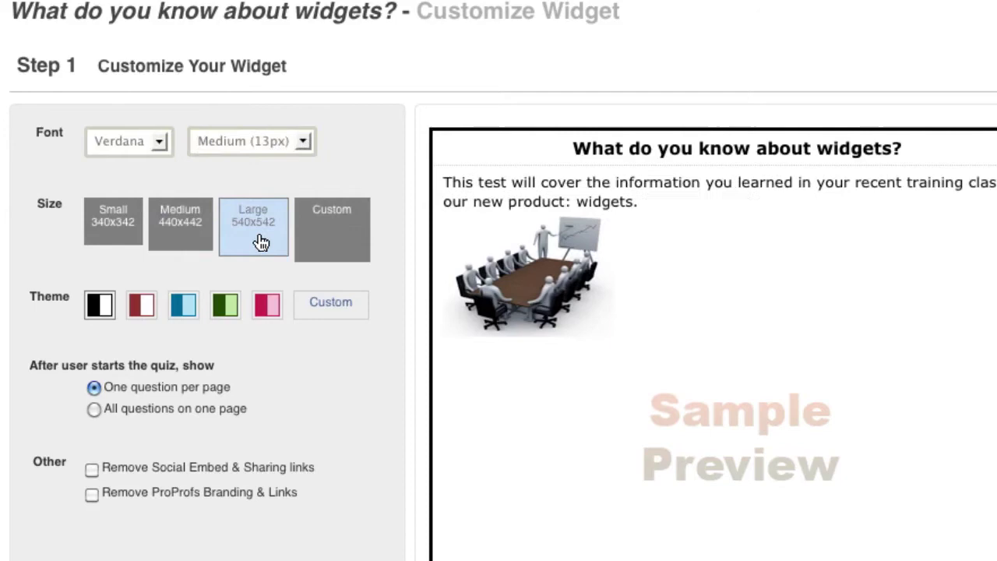
# Set custom colours: #293088 title and button, 000000 background, ffffff text.
pyautogui.click(330, 302)
pyautogui.moveTo(279, 351); pyautogui.dragTo(227, 352)
pyautogui.hotkey('ctrl', 'v')
pyautogui.moveTo(279, 445); pyautogui.dragTo(228, 444)
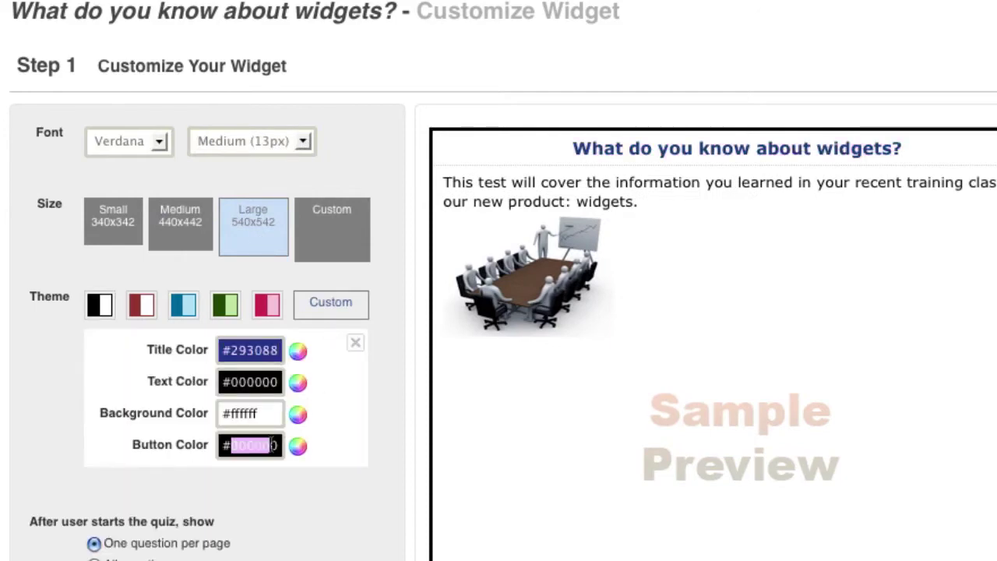
pyautogui.hotkey('ctrl', 'v')
pyautogui.moveTo(278, 413); pyautogui.dragTo(227, 412)
pyautogui.write('000000')
pyautogui.moveTo(278, 382); pyautogui.dragTo(227, 381)
pyautogui.write('ffffff')
pyautogui.click(297, 382)
pyautogui.click(302, 554)
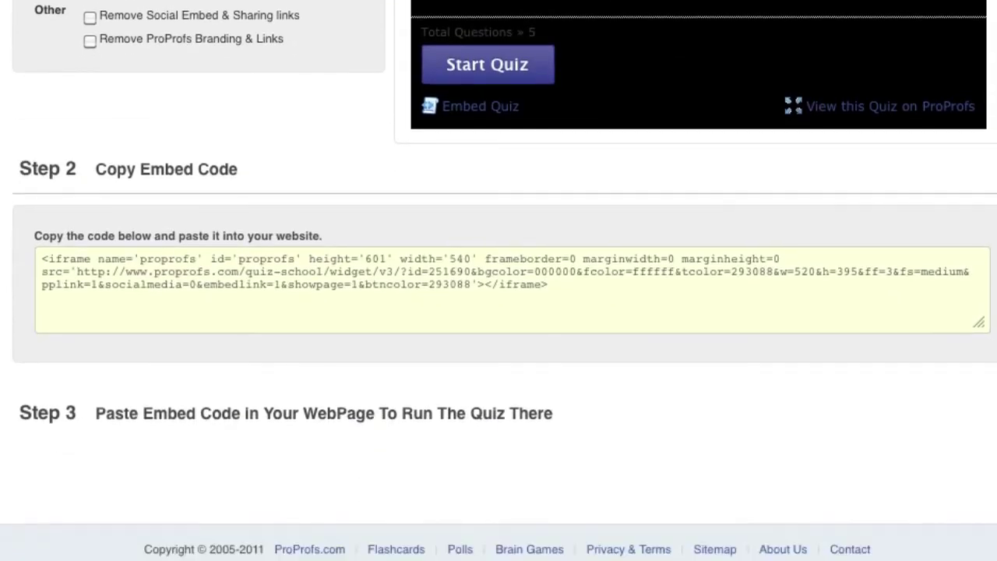
# Copy the widget's embed code.
pyautogui.click(178, 263)
pyautogui.rightClick(178, 263)
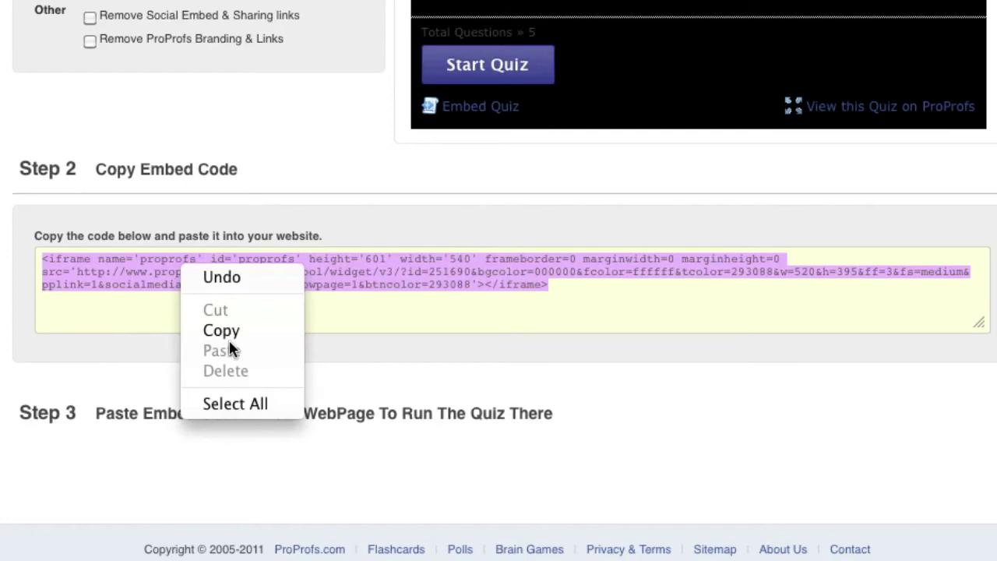
pyautogui.click(229, 331)
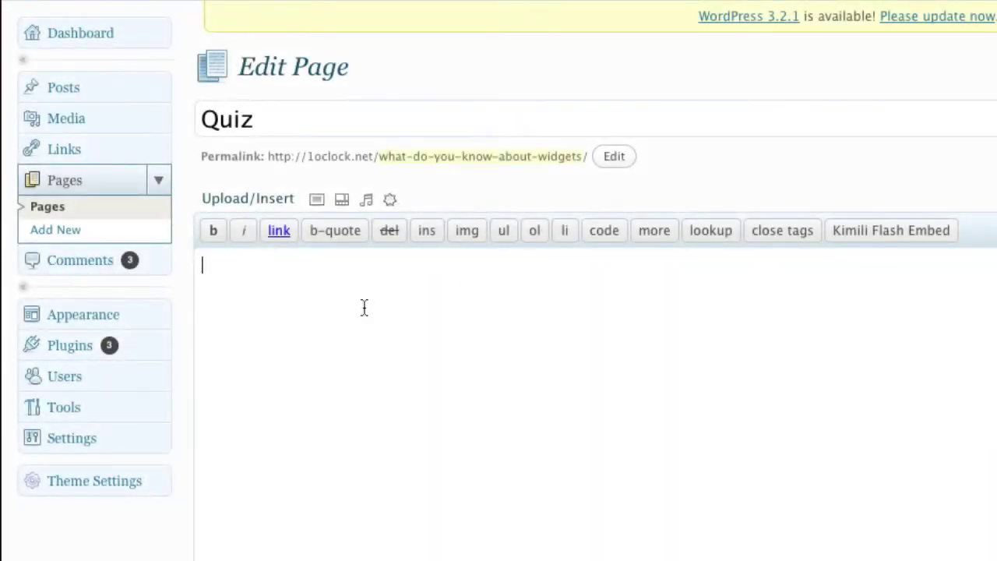
# Paste the quiz iframe code into the Quiz page body and preview the page.
pyautogui.rightClick(364, 307)
pyautogui.click(414, 394)
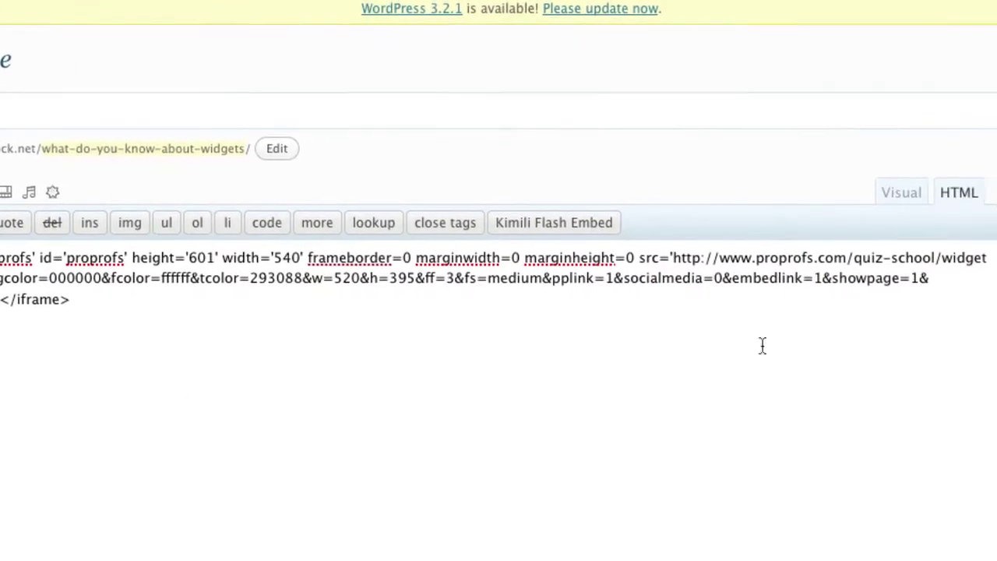
pyautogui.click(918, 247)
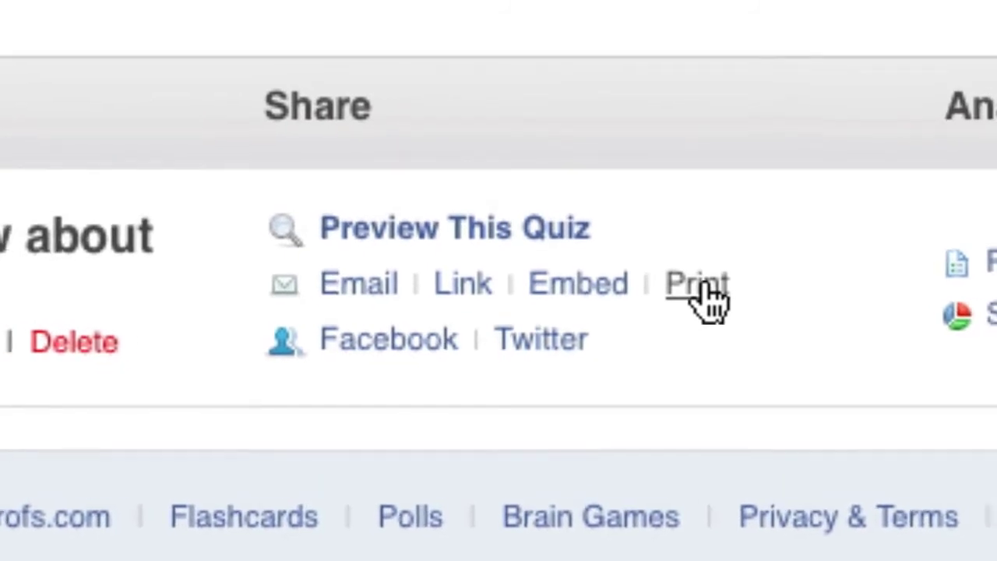
# Print the quiz's printable version, then bring up the social network sharing options.
pyautogui.click(705, 288)
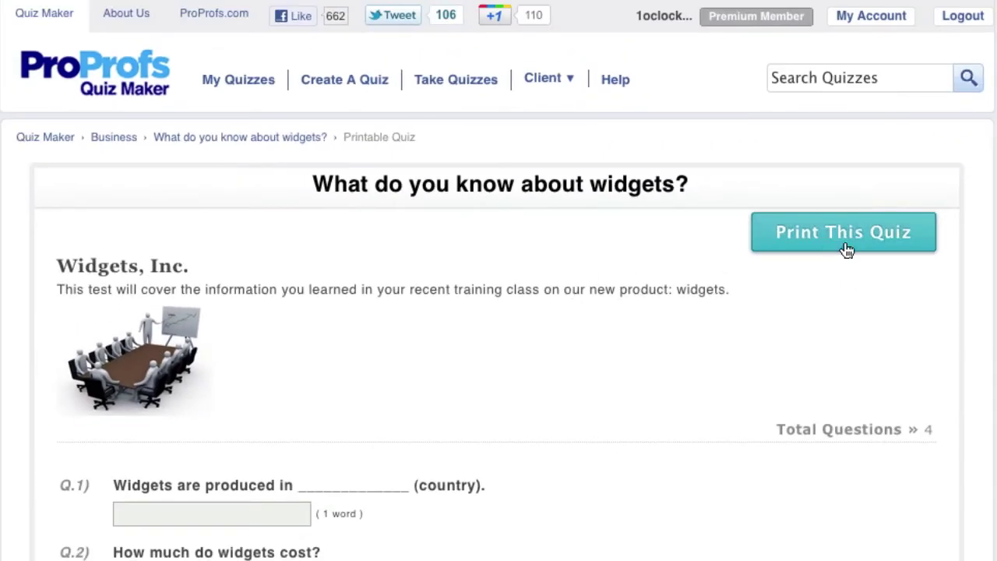
pyautogui.click(852, 248)
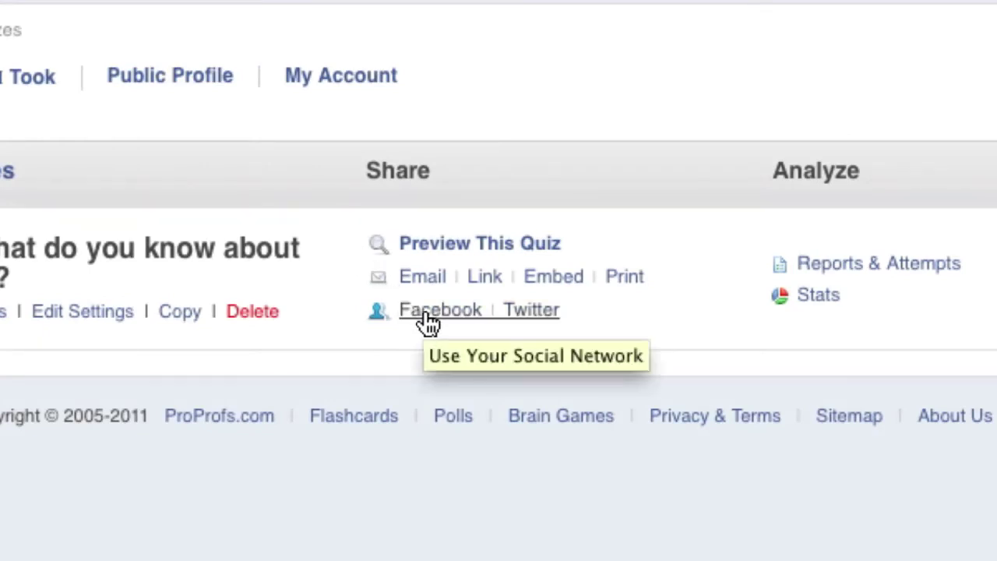
pyautogui.click(429, 316)
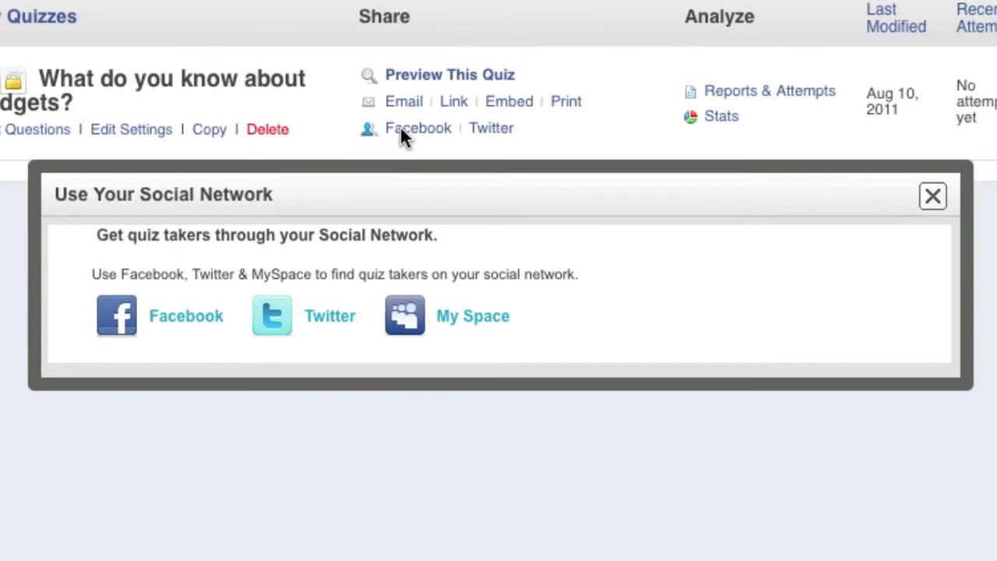
# Share the quiz link on Facebook with 'I would like everyone to take a minute to do this quiz for me'.
pyautogui.click(121, 323)
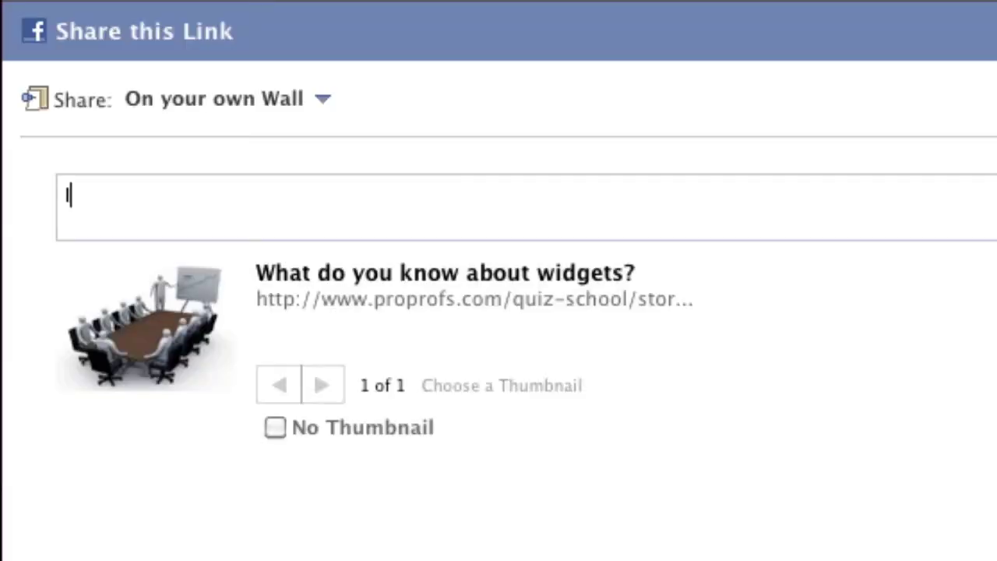
pyautogui.write('I would like every')
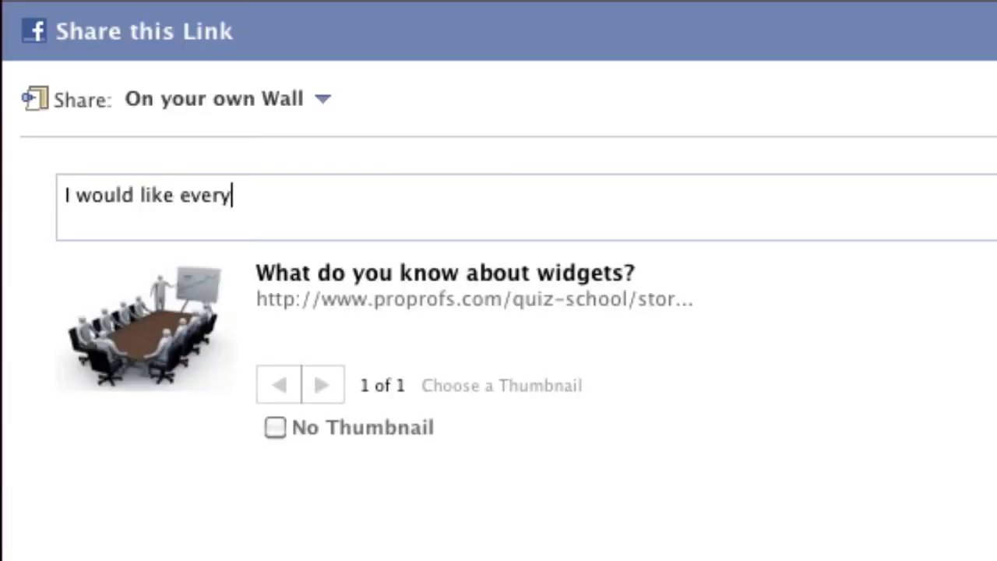
pyautogui.write('one to take a min')
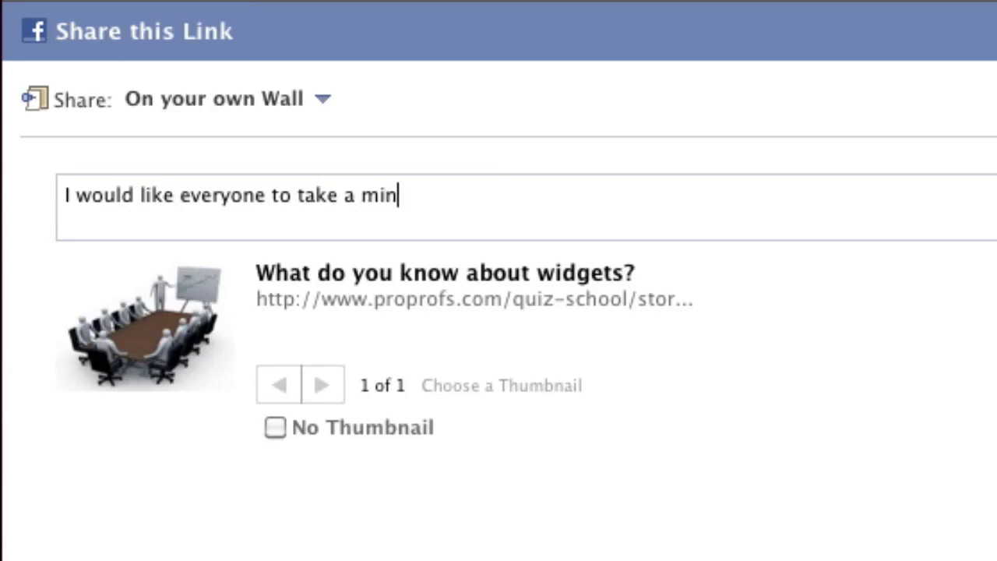
pyautogui.write('ute to do this quiz for me')
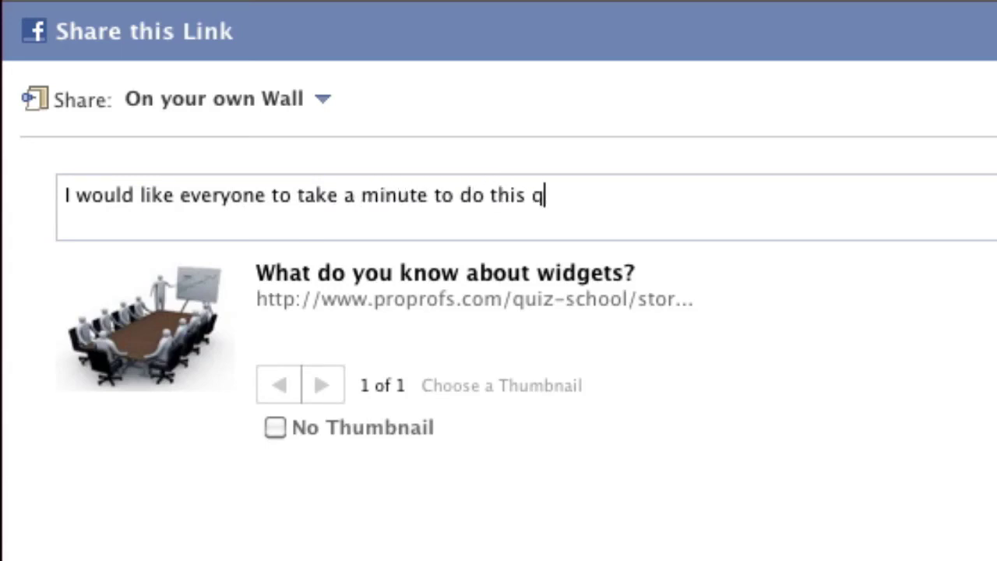